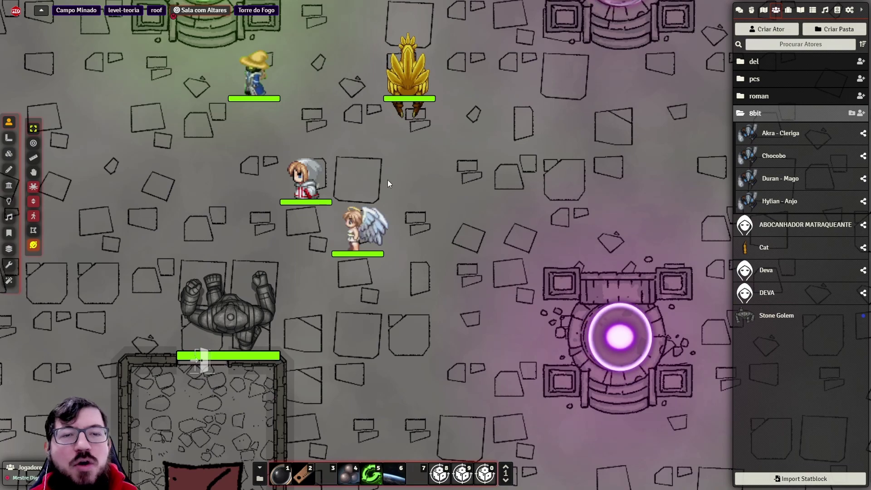
- Select the four 8-bit character tokens and walk them together up, down, left and right around the altar room
drag(307, 181, 462, 181)
key(ctrl+z)
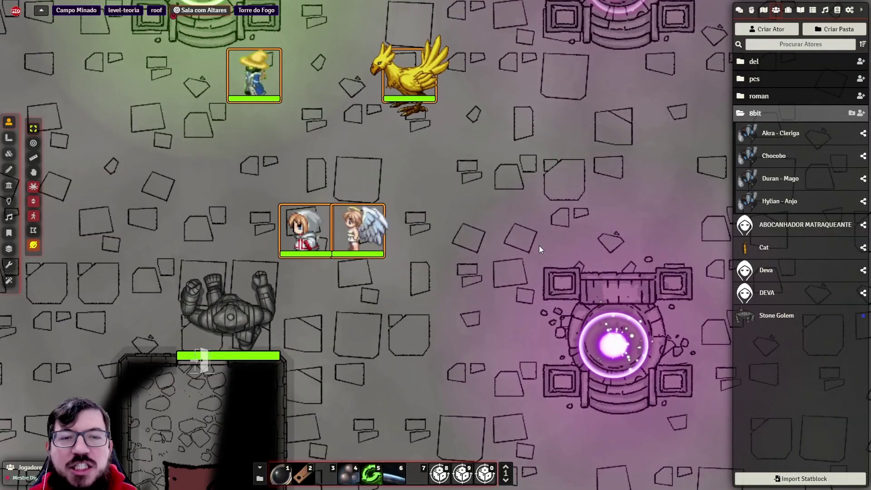
key(Down)
key(Right)
key(Right)
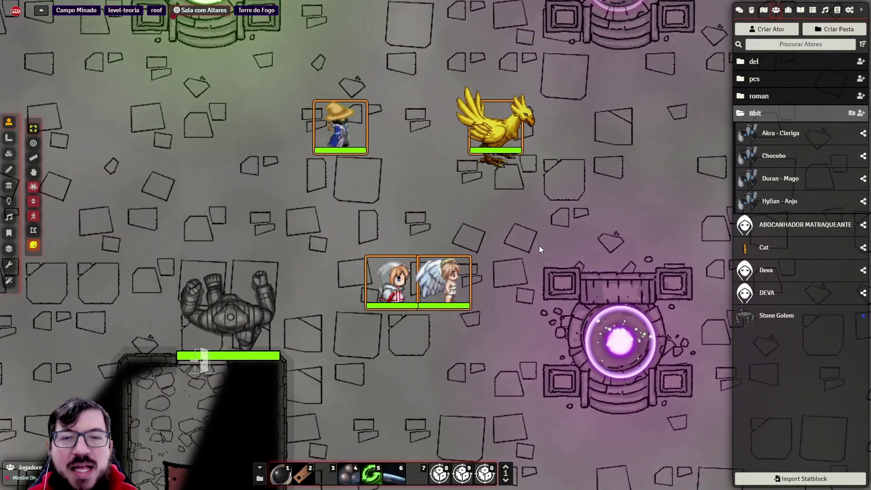
key(Up)
key(Up)
key(Left)
key(Left)
key(Left)
key(Down)
key(Down)
key(Down)
key(Right)
key(Up)
key(Up)
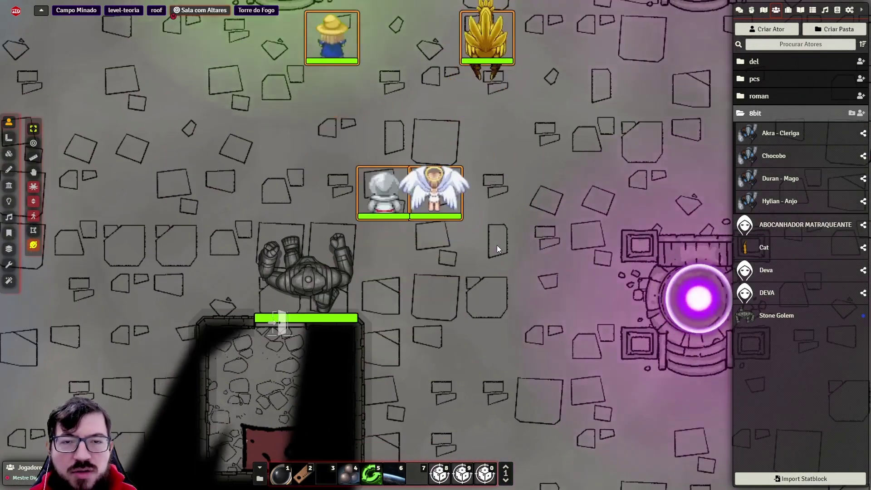
key(Right)
key(Right)
key(Down)
key(Left)
key(Left)
key(Left)
key(Up)
key(Up)
key(Right)
key(Right)
key(Right)
key(Down)
key(Left)
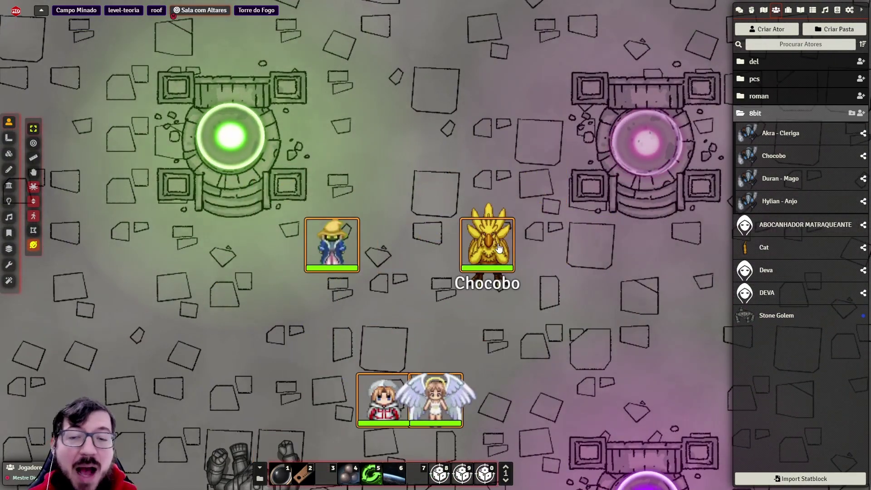
key(Up)
key(Left)
key(Down)
key(Right)
key(Right)
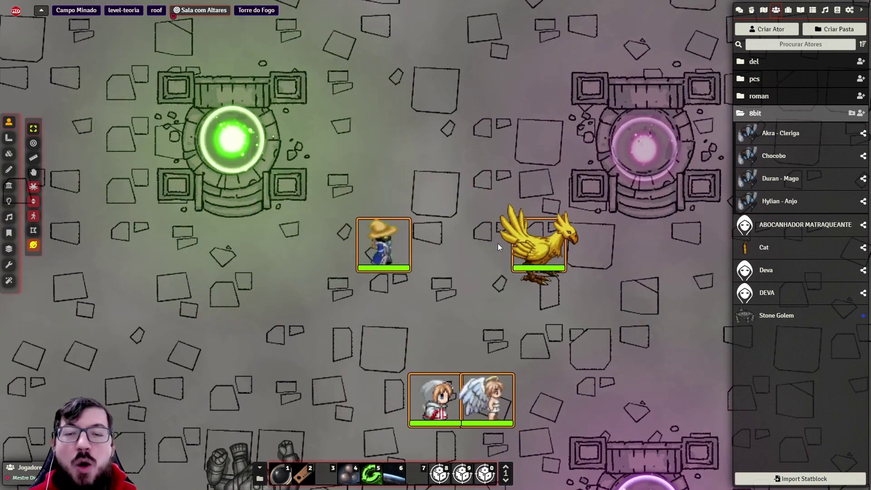
key(Up)
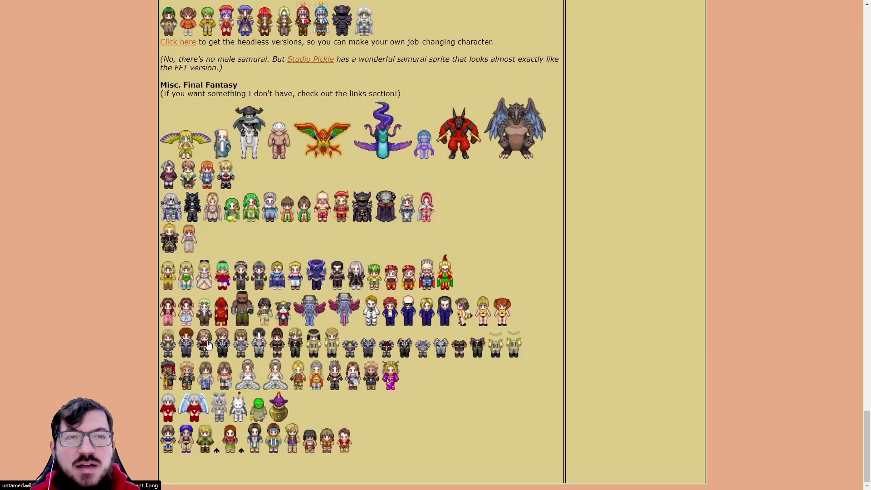
- Open the Barret sprite sheet from the Misc. Final Fantasy section and enlarge it
click(246, 309)
key(ctrl+plus)
key(ctrl+plus)
key(ctrl+plus)
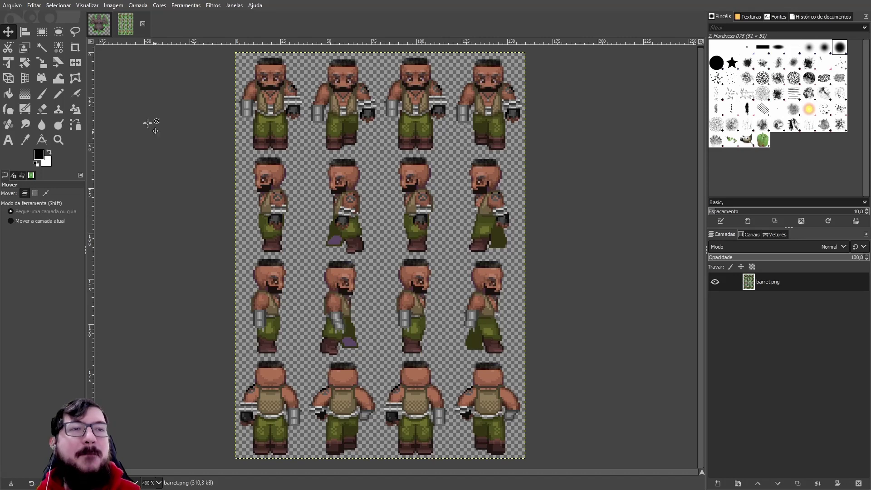
- Draw a rectangular selection around the first front-facing Barret sprite, 39 px wide and 62 px high, starting at the sheet's left edge
drag(352, 151, 420, 165)
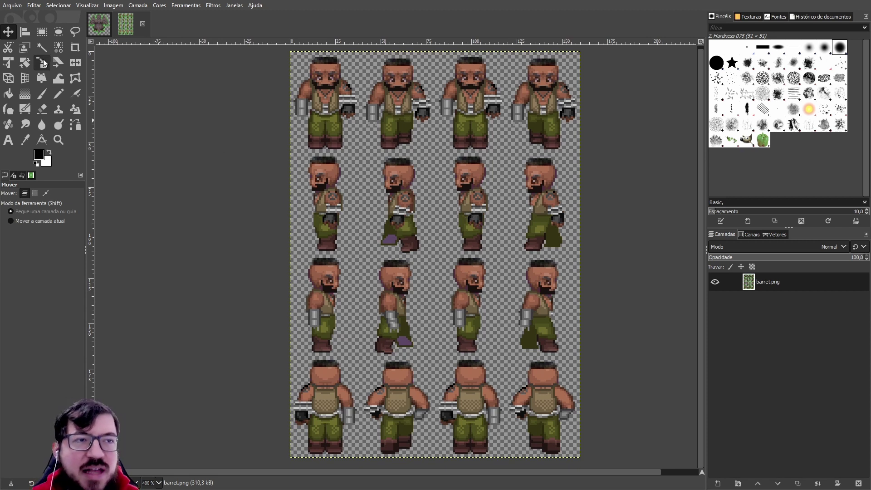
click(45, 34)
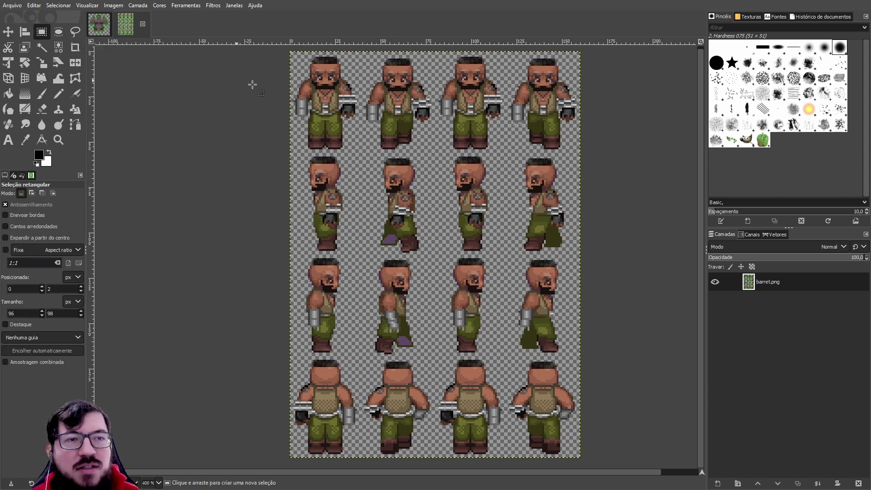
scroll(333, 155, up, 2)
drag(311, 96, 495, 320)
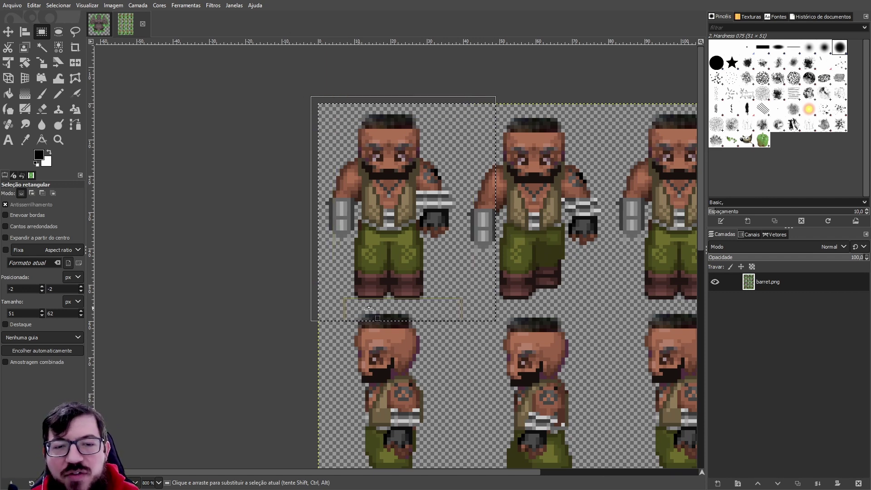
drag(476, 231, 439, 235)
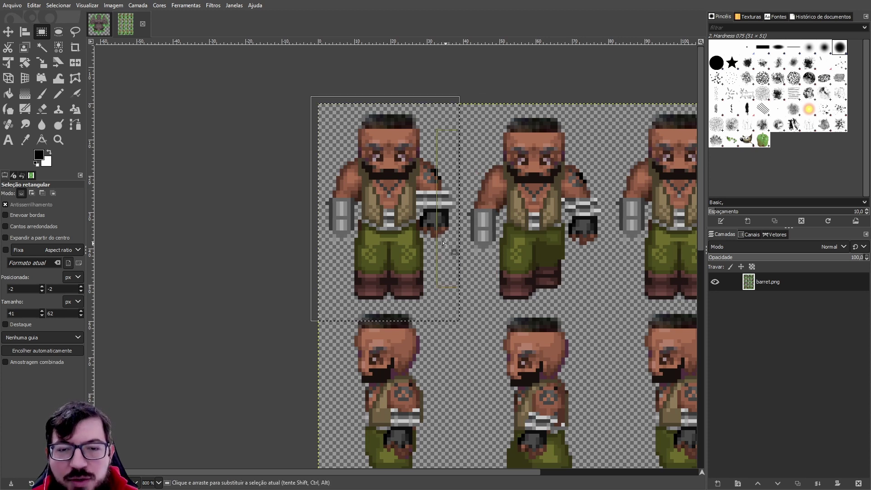
drag(317, 229, 320, 229)
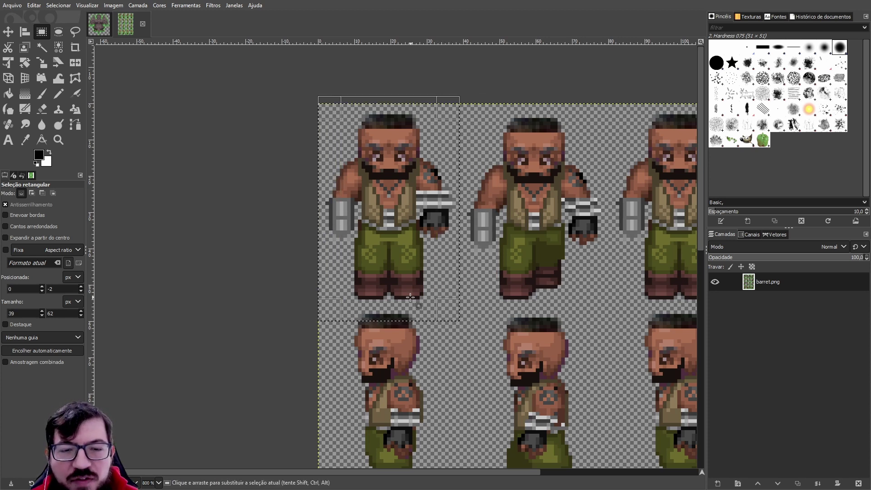
- Extend the selection down the whole first sprite column to 227 px high and narrow it to 38 px wide
scroll(410, 301, down, 3)
drag(413, 293, 397, 378)
scroll(403, 199, up, 3)
drag(393, 172, 409, 213)
scroll(410, 212, down, 6)
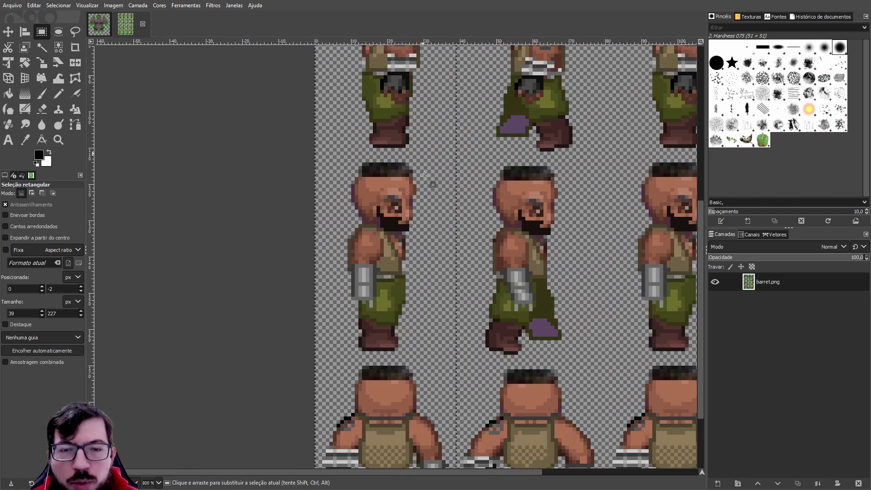
drag(431, 343, 428, 343)
- Shift the selection to x 1 px and lower its upper edge to y 2 px, for a size of 38 × 223 px
scroll(395, 340, up, 3)
scroll(395, 340, up, 6)
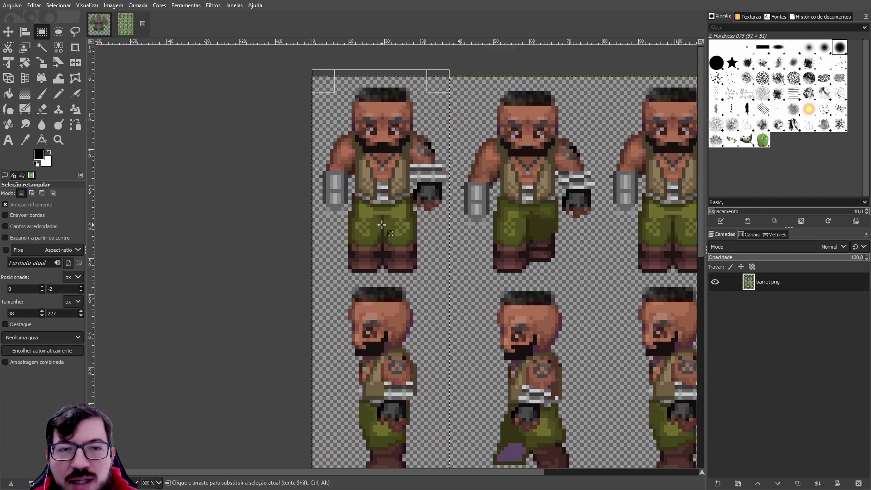
drag(329, 214, 335, 213)
drag(369, 86, 372, 101)
- Examine how much margin the selection leaves around each sprite in the first column
scroll(373, 101, up, 3)
scroll(360, 222, down, 3)
scroll(360, 222, up, 3)
scroll(361, 223, down, 3)
scroll(353, 220, up, 4)
scroll(352, 220, down, 4)
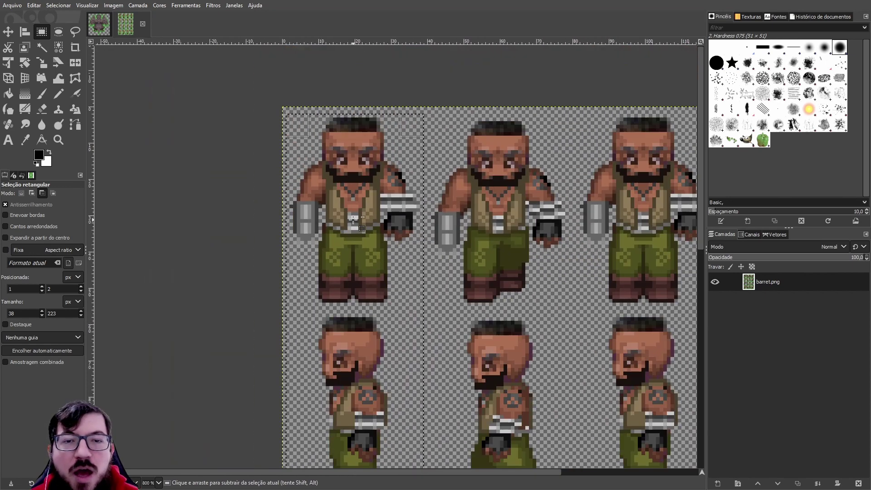
scroll(353, 219, up, 4)
scroll(353, 219, down, 4)
scroll(353, 220, up, 4)
drag(288, 232, 470, 252)
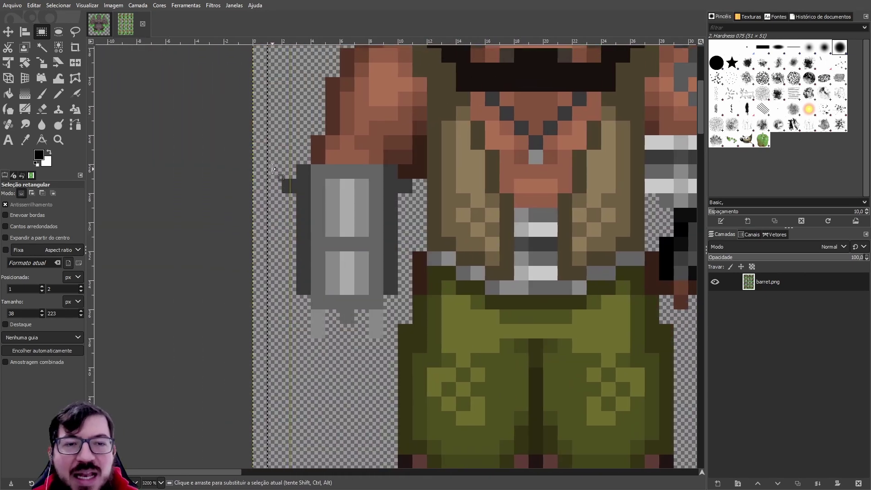
scroll(376, 248, right, 6)
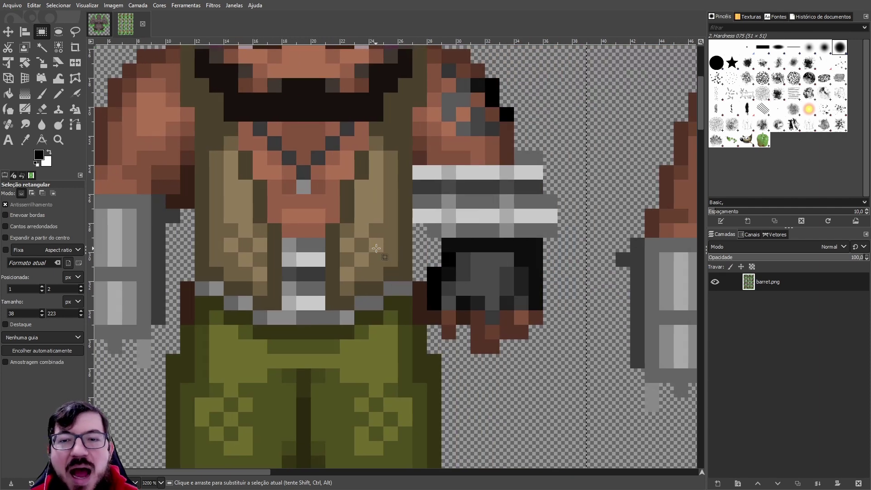
scroll(375, 248, down, 2)
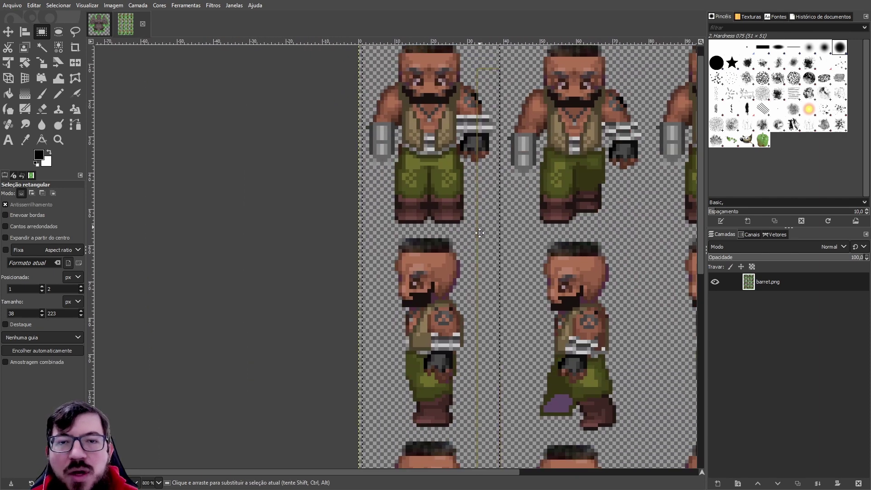
scroll(479, 226, down, 10)
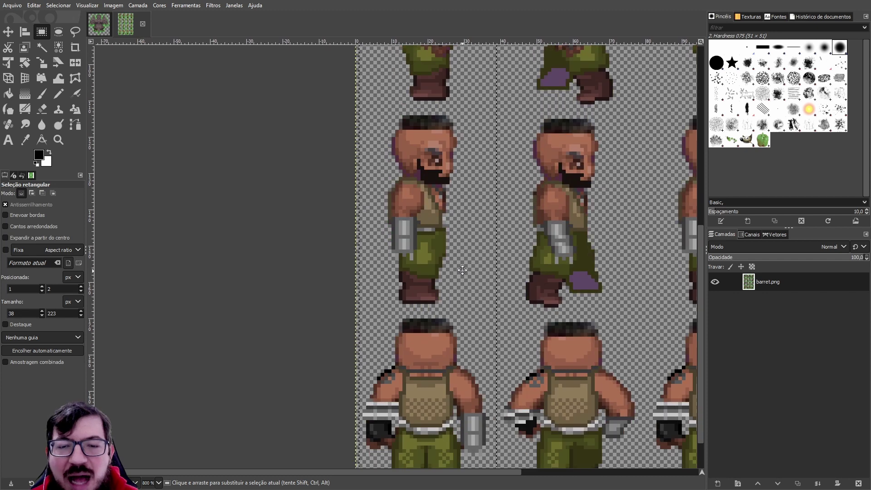
- Shorten the selection from its lower edge to 54 px high so it frames only the first front-facing sprite
scroll(462, 271, down, 5)
drag(452, 433, 467, 235)
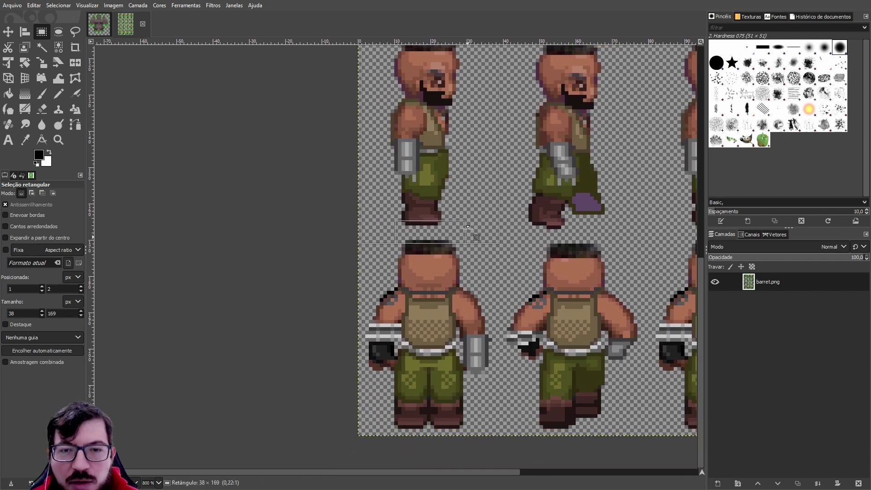
drag(472, 88, 472, 88)
scroll(446, 317, up, 12)
drag(425, 293, 428, 177)
drag(462, 110, 456, 266)
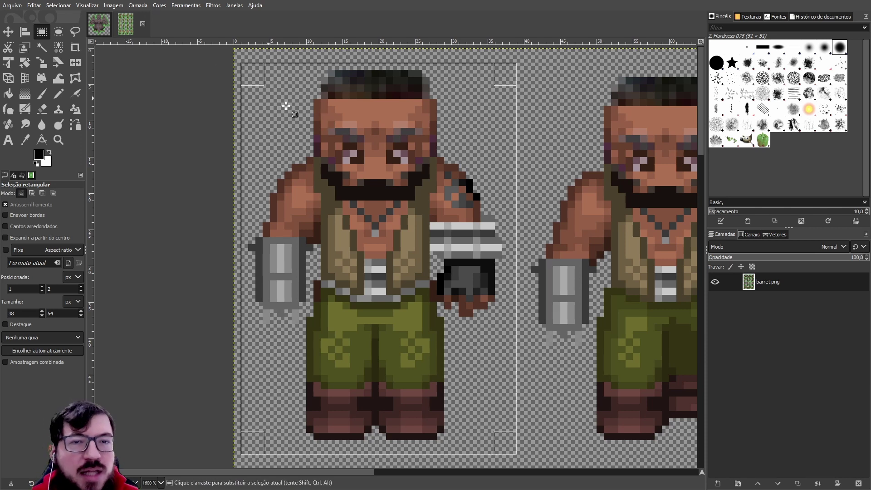
- Crop the image to the selection and export it as barret_down.webp in the fantasy folder with image quality 90
click(113, 5)
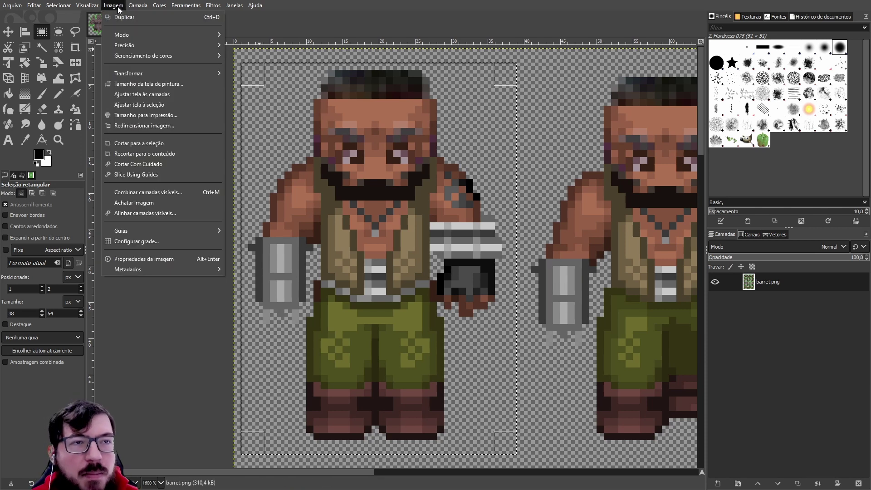
click(126, 146)
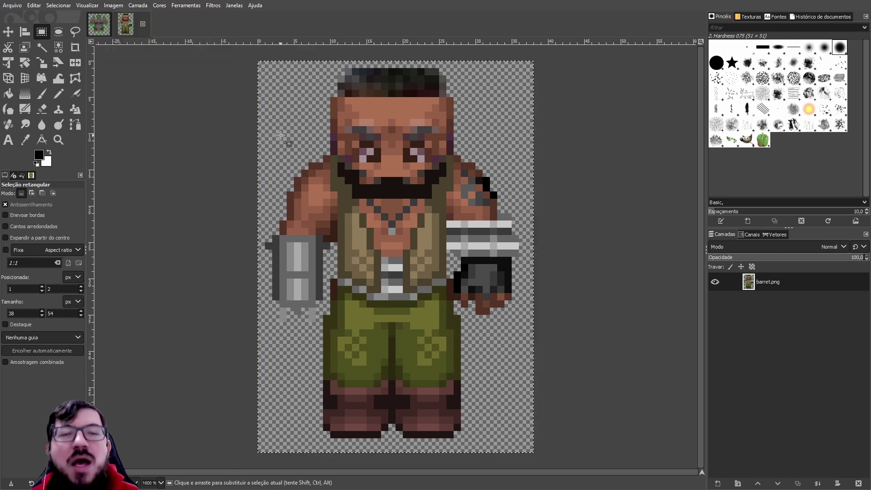
click(13, 6)
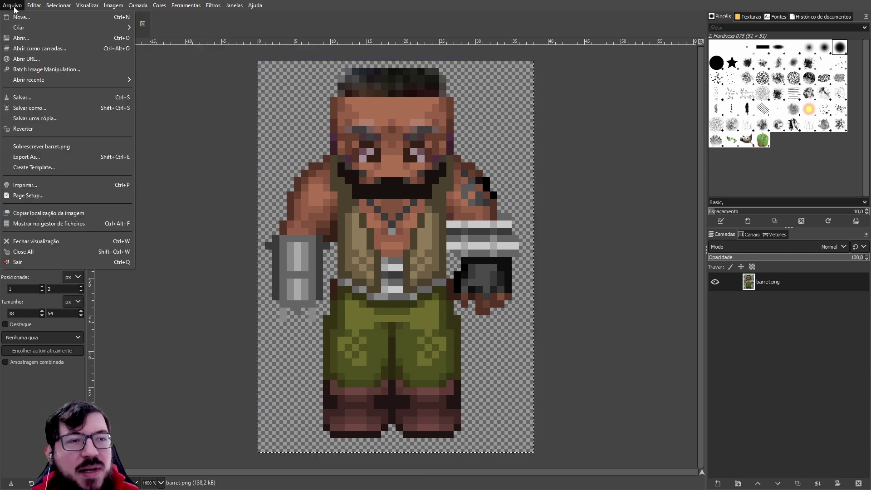
click(73, 155)
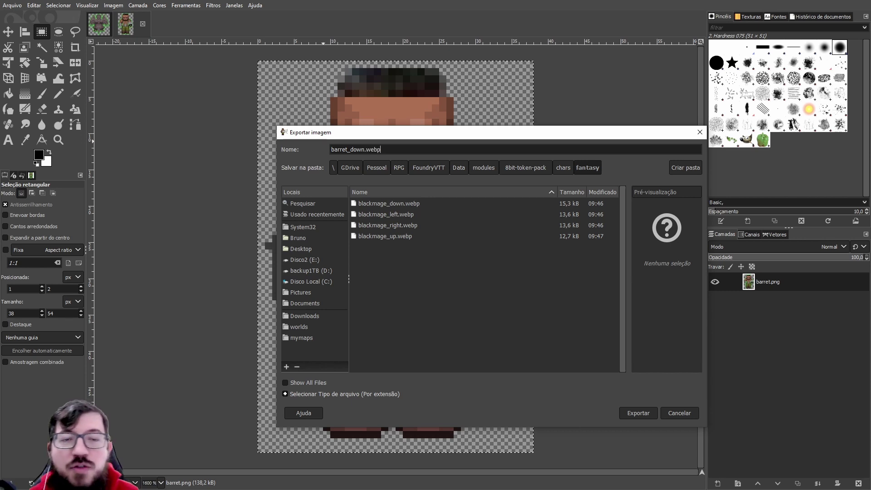
click(642, 412)
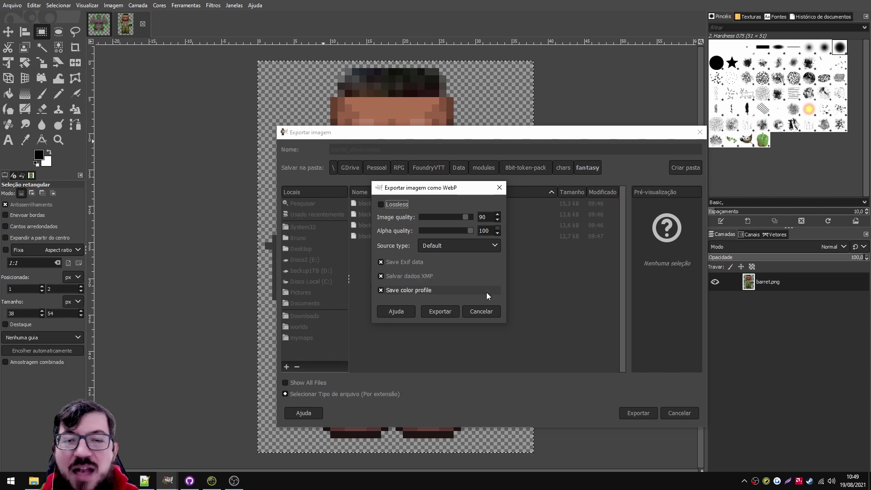
click(455, 313)
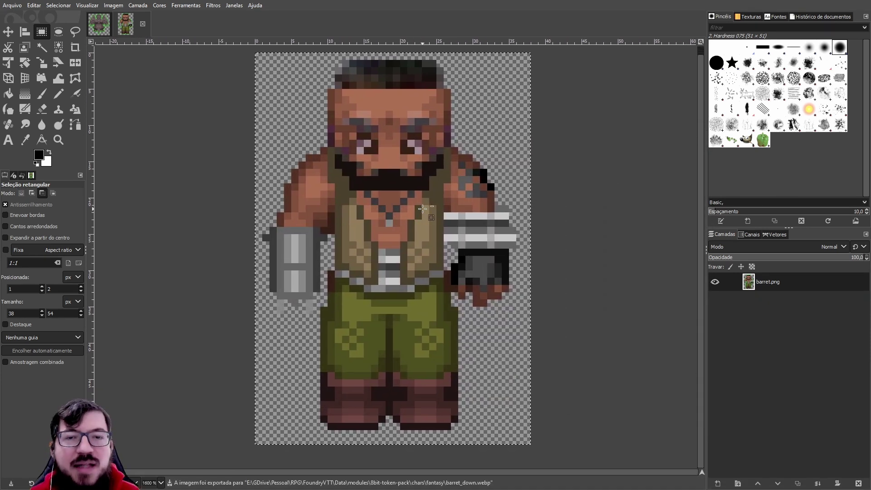
- Undo the crop to bring back the full sprite sheet with the selection still in place
key(ctrl+z)
scroll(423, 208, down, 2)
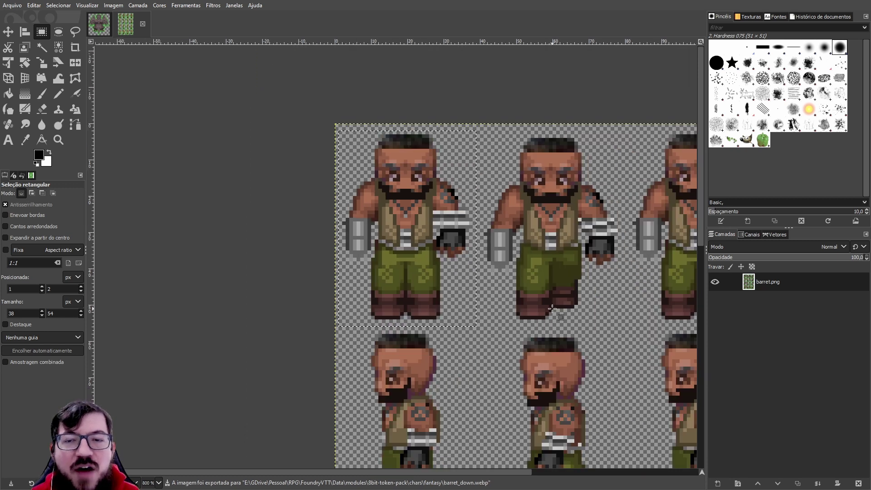
drag(550, 304, 449, 238)
drag(378, 231, 438, 271)
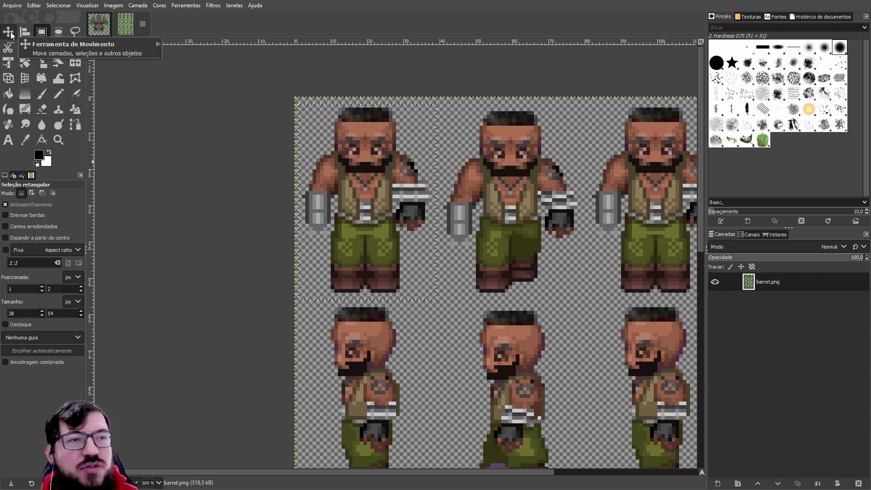
- Move the barret.png layer up so the first left-facing sprite sits inside the 38 × 54 px selection
click(11, 36)
drag(372, 406, 379, 295)
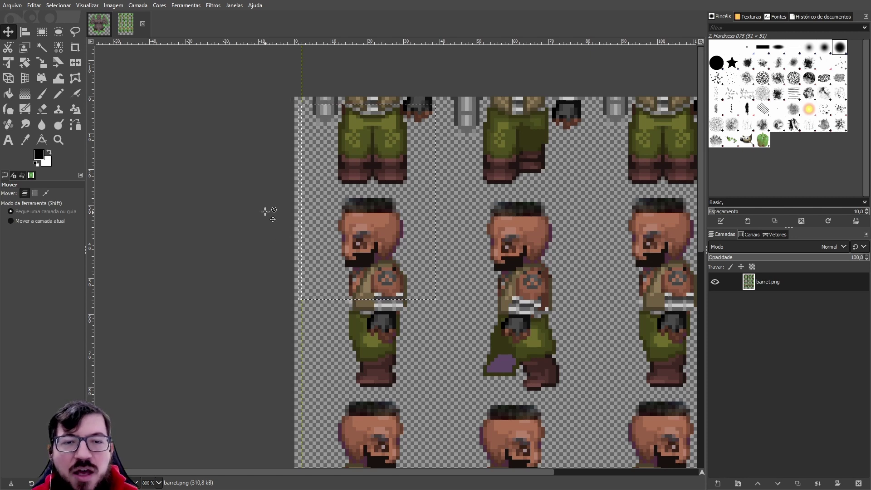
drag(379, 343, 370, 256)
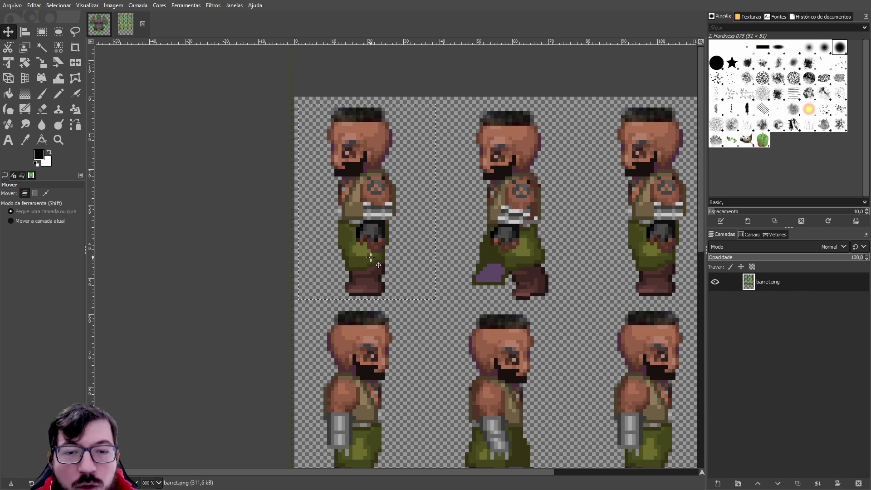
drag(361, 219, 385, 230)
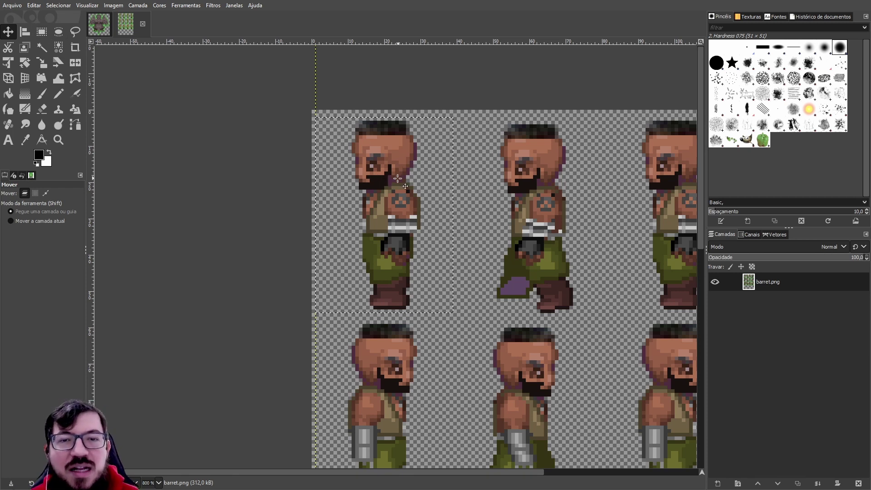
- Crop the image to the selection around the left-facing sprite and export it as barret_left.webp in the fantasy folder
click(111, 6)
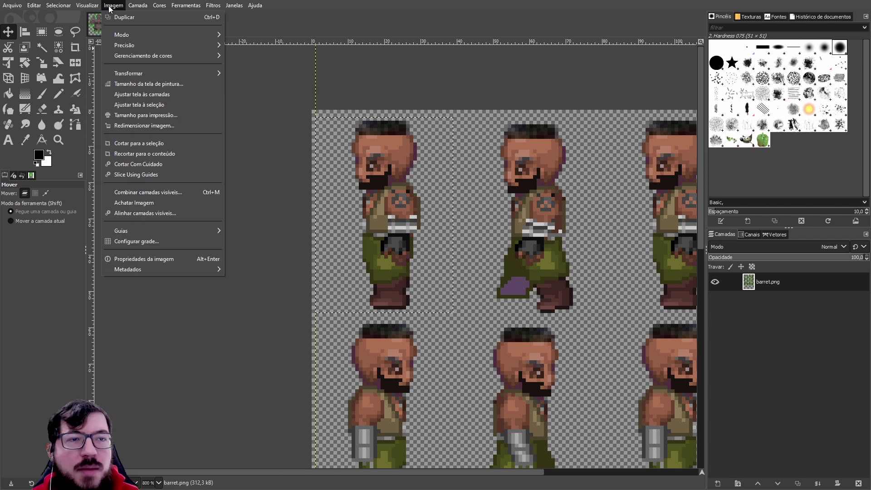
click(150, 145)
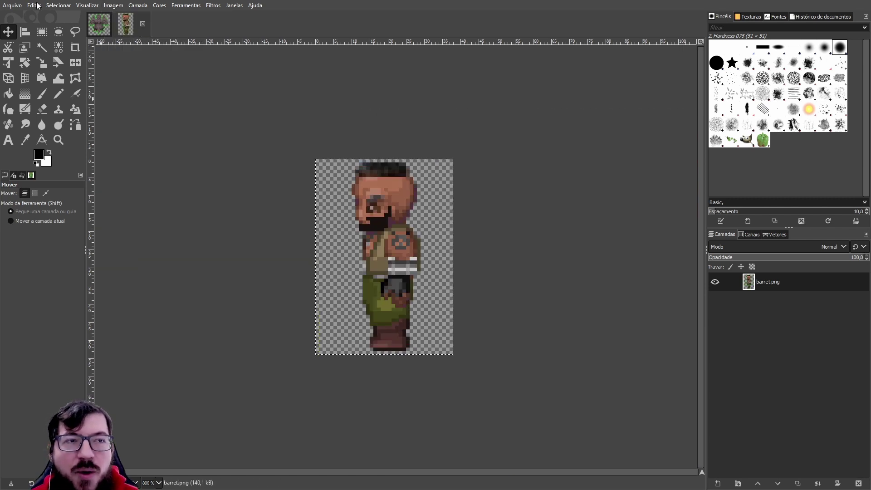
click(12, 6)
click(58, 155)
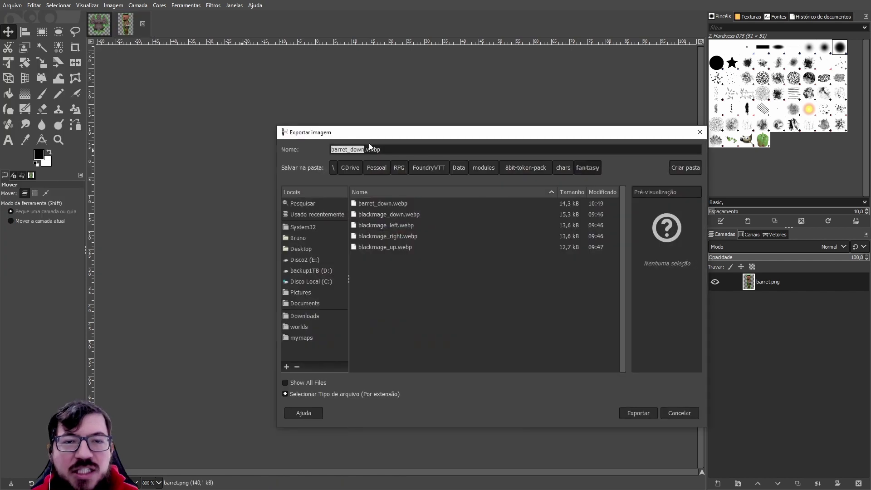
click(353, 150)
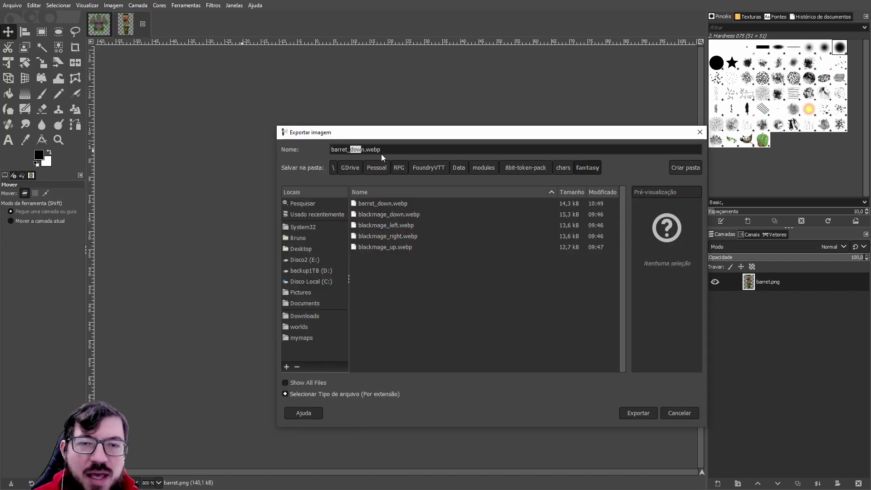
text(left)
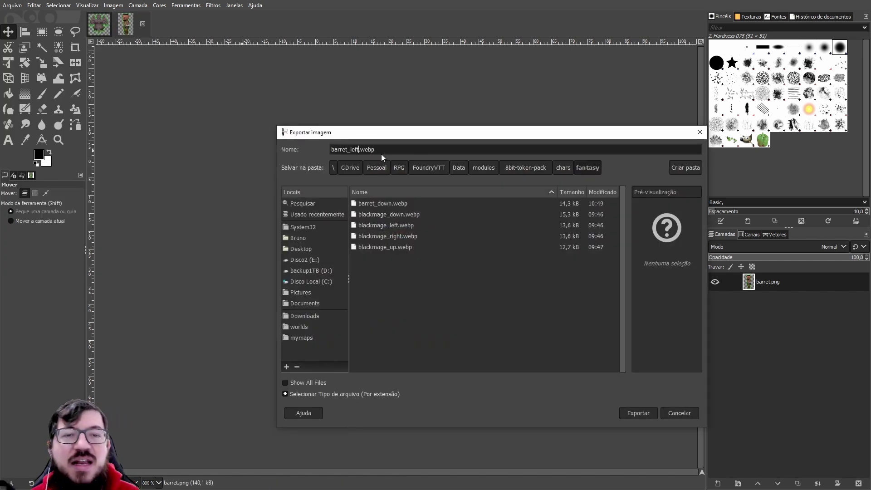
click(637, 413)
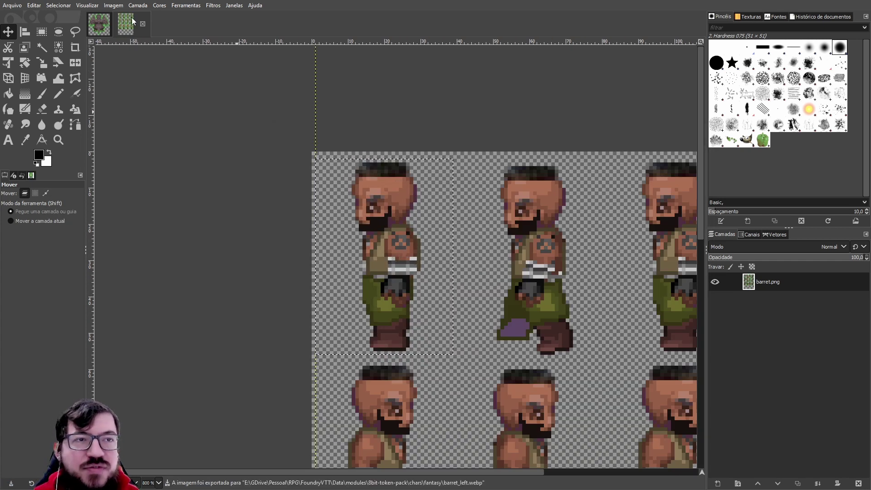
- Move the barret.png layer up so the first right-facing sprite sits inside the existing selection
drag(398, 422, 396, 233)
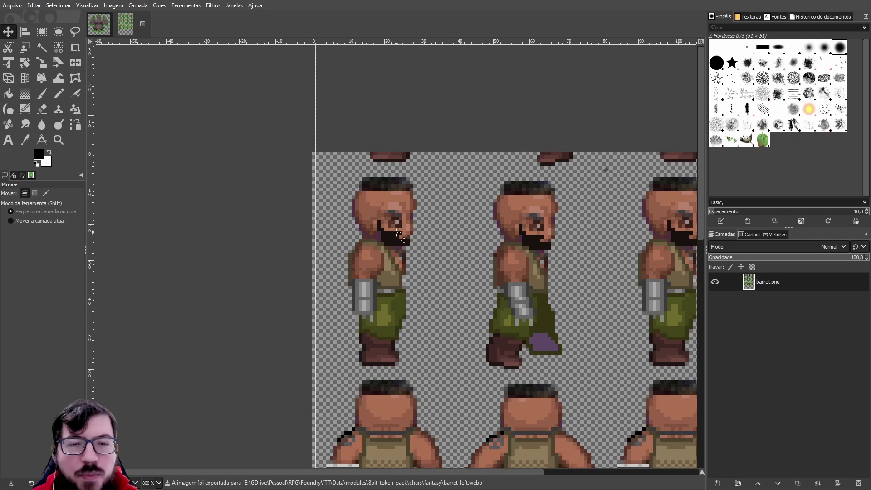
drag(394, 281, 391, 264)
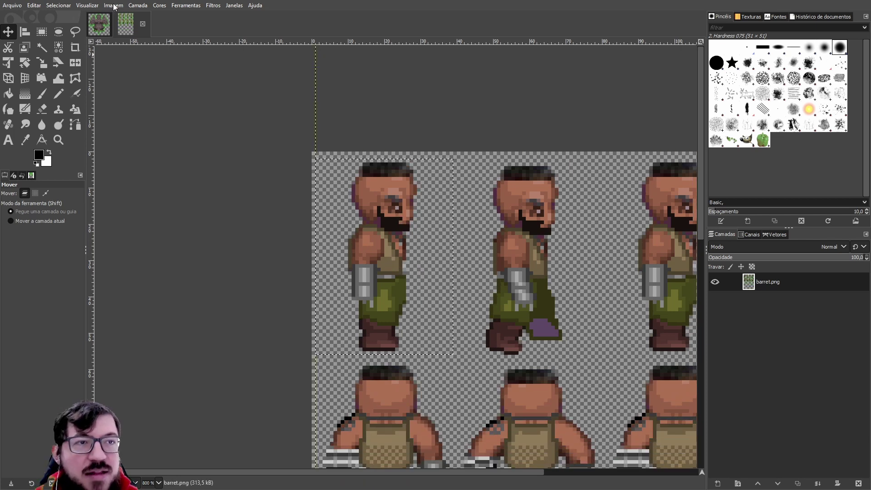
- Crop the image to the selection around the right-facing sprite and export it as barret_right.webp in the fantasy folder
click(114, 6)
click(146, 139)
click(12, 5)
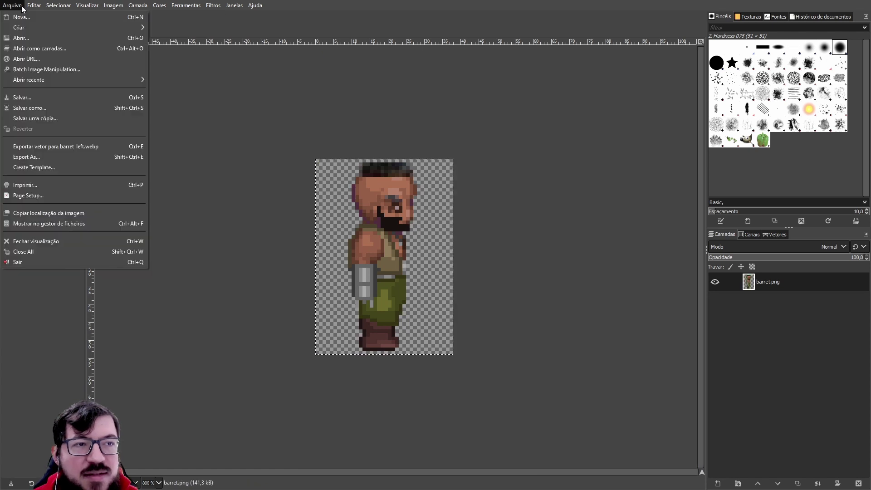
click(74, 157)
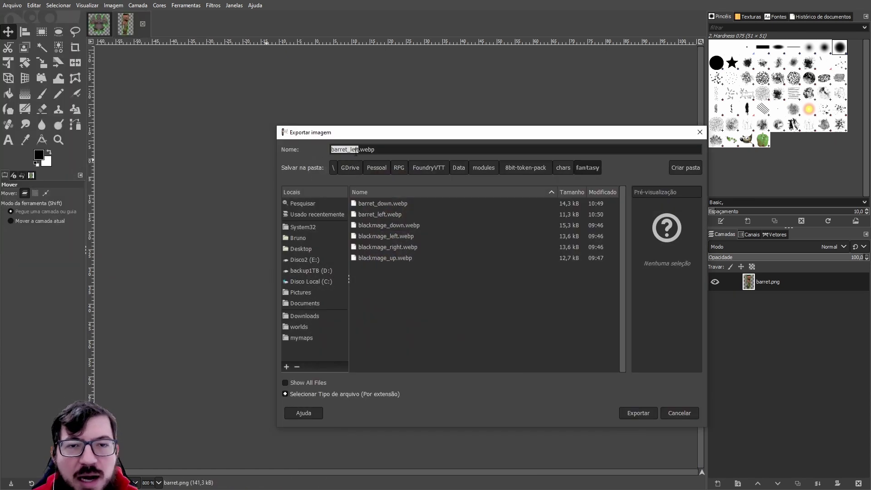
text(right)
click(640, 412)
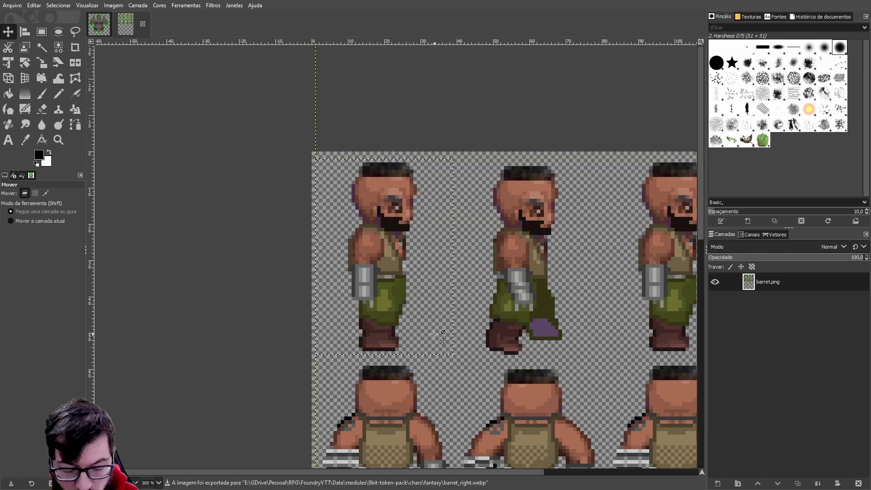
- Fit the first back-facing sprite inside the selection, crop the image to it and export it as barret_up
scroll(499, 272, down, 5)
click(114, 6)
click(146, 138)
click(14, 8)
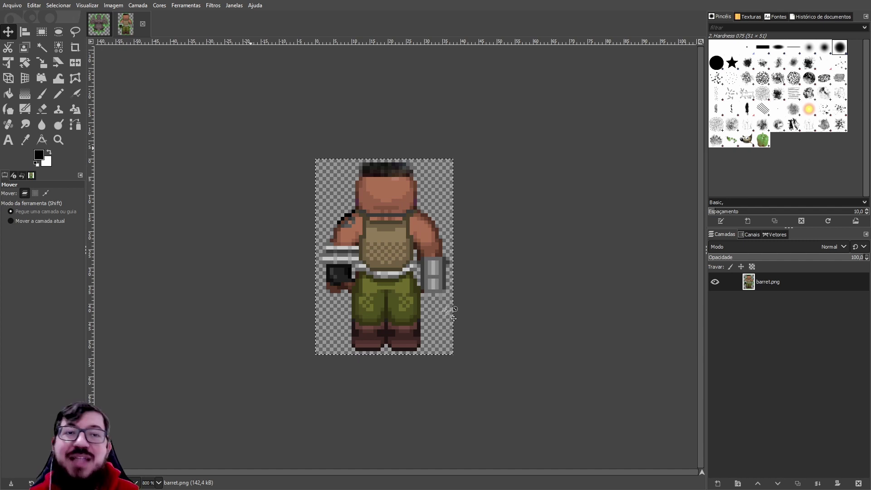
- Restore the full sprite sheet and try recolouring it with Hue-Chroma hue shifts, clearing the selection so the whole sheet is affected
key(ctrl+z)
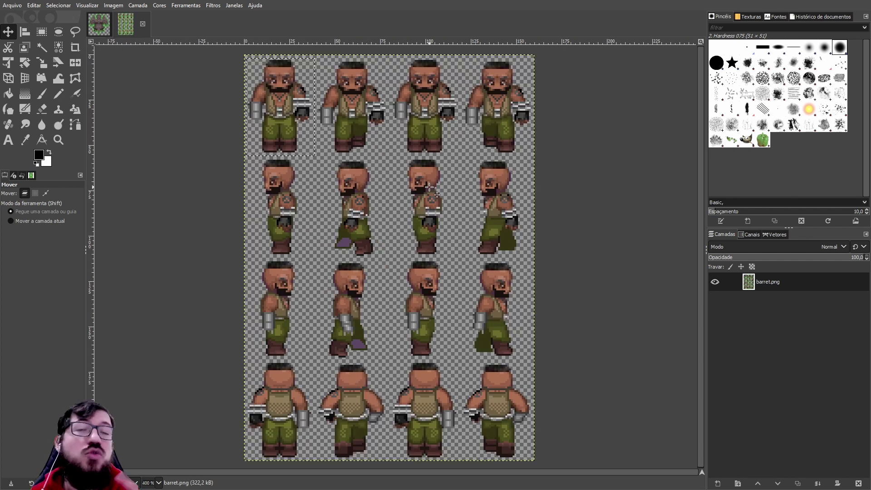
click(161, 6)
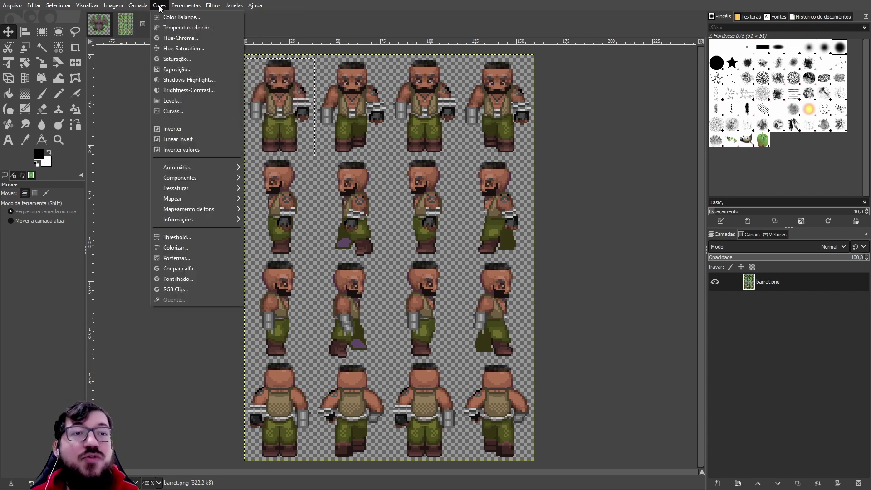
click(176, 40)
drag(282, 91, 122, 126)
drag(120, 171, 111, 169)
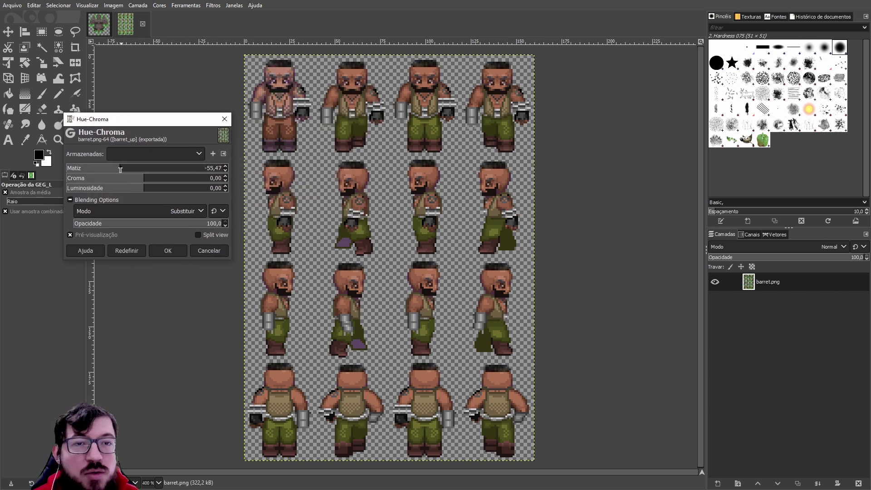
key(ctrl+shift+a)
drag(112, 170, 152, 182)
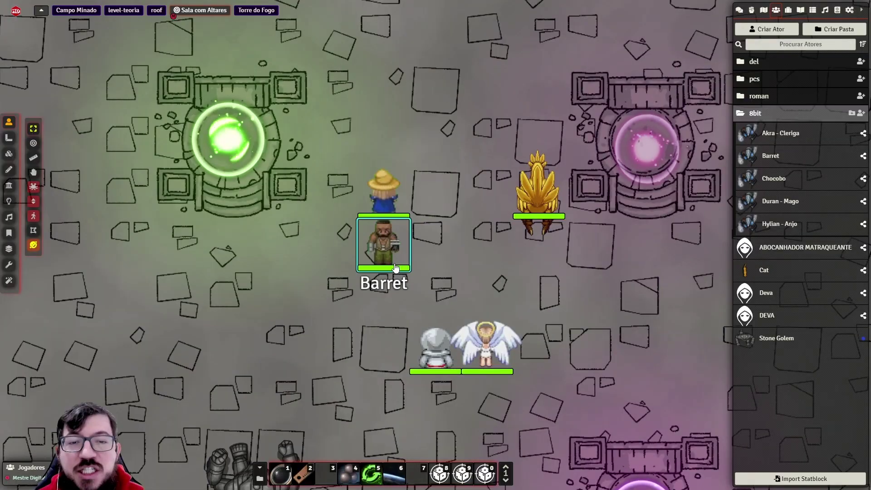
- Switch to Foundry VTT and walk the Barret token around the scene in all four directions to test its directional images
click(384, 252)
key(Left)
key(Down)
key(Right)
key(Right)
key(Up)
key(Up)
key(Right)
key(Right)
key(Right)
key(Right)
key(Down)
key(Left)
key(Left)
key(Left)
key(Up)
key(Up)
key(Up)
key(Right)
key(Down)
key(Down)
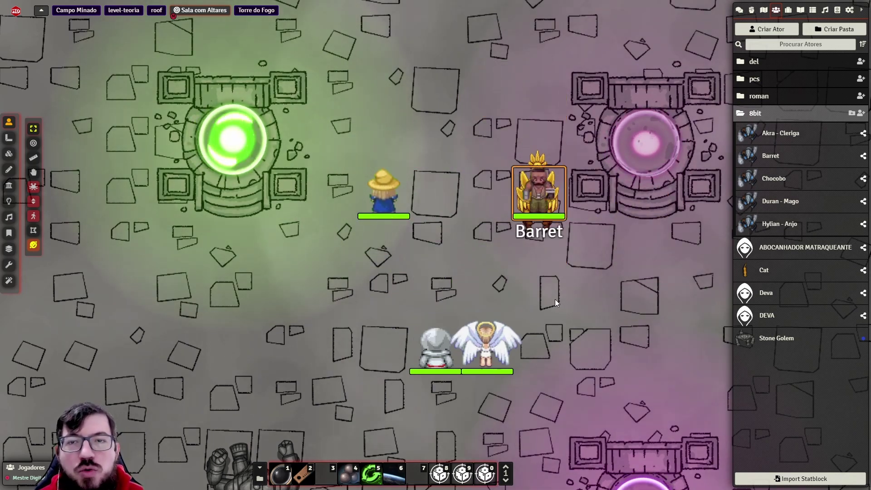
key(Left)
key(Left)
key(Down)
key(Down)
- Select all five character tokens and walk them together to the area below the green portal, ending facing down
drag(575, 287, 607, 247)
key(Left)
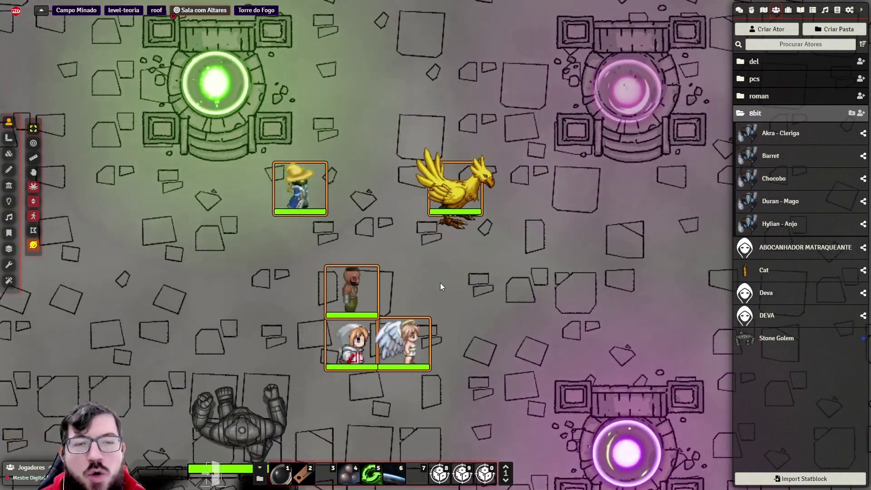
key(Right)
key(Right)
key(Up)
key(Left)
key(Left)
key(Left)
key(Left)
key(Left)
key(Left)
key(Down)
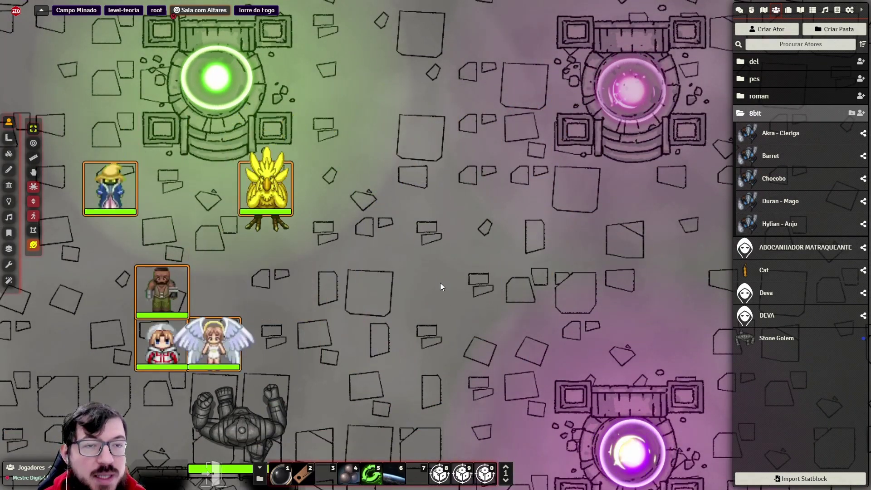
- Walk the selected group of tokens back and forth and up and down across the room to demonstrate their direction-dependent sprites
key(Right)
key(Right)
key(Right)
key(Right)
key(Right)
key(Right)
key(Left)
key(Left)
key(Left)
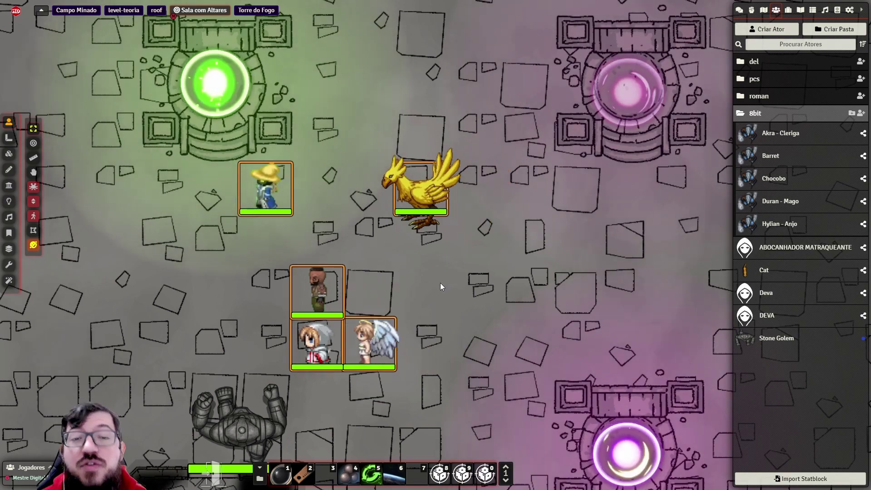
key(Left)
key(Left)
key(Left)
key(Right)
key(Right)
key(Right)
key(Right)
key(Right)
key(Right)
key(Left)
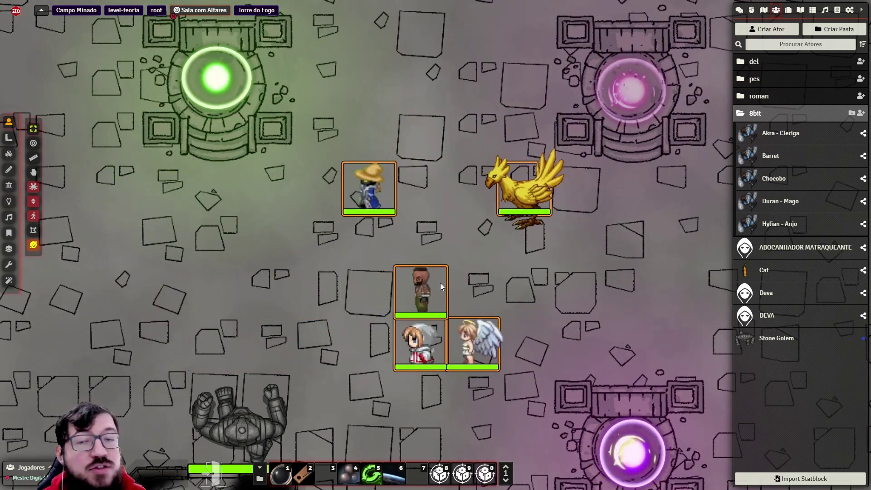
key(Left)
key(Left)
key(Right)
key(Down)
key(Up)
key(Up)
key(Left)
key(Left)
key(Left)
key(Left)
key(Right)
key(Right)
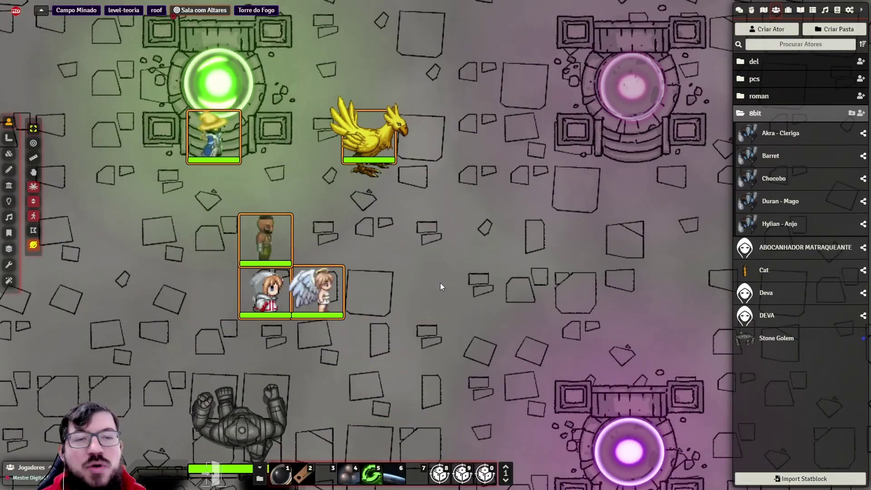
key(Right)
key(Right)
key(Right)
key(Right)
key(Down)
key(Down)
key(Left)
key(Left)
key(Left)
key(Left)
key(Left)
key(Left)
key(Left)
key(Left)
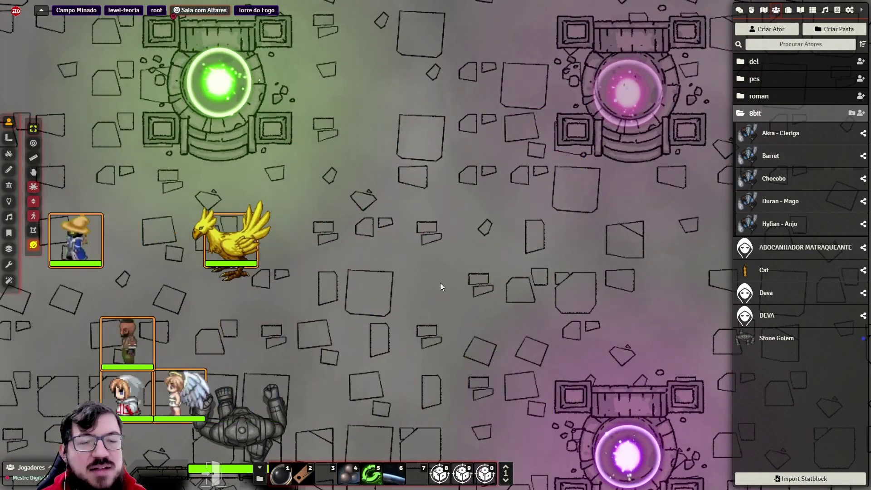
key(Up)
key(Up)
key(Right)
key(Right)
key(Right)
key(Right)
key(Right)
key(Right)
key(Right)
key(Right)
key(Right)
key(Left)
key(Left)
key(Left)
key(Left)
key(Left)
key(Left)
key(Down)
key(Right)
key(Right)
key(Right)
key(Up)
key(Up)
key(Up)
key(Right)
key(Right)
key(Right)
key(Right)
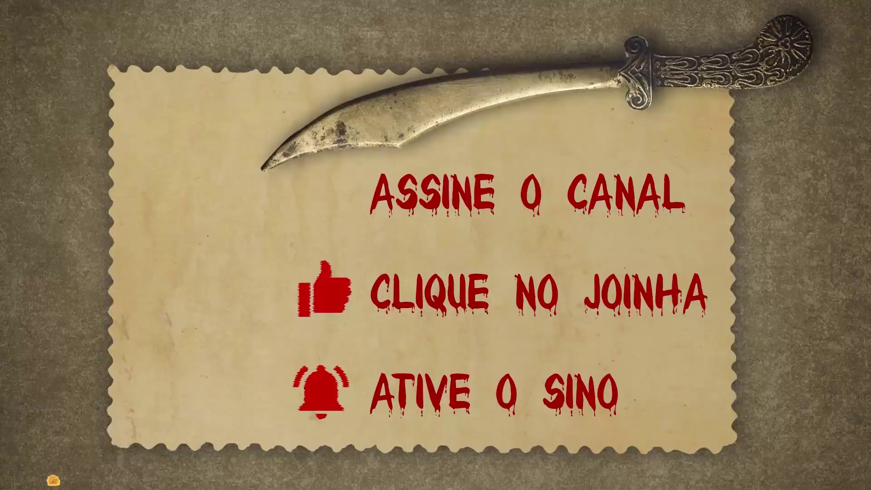